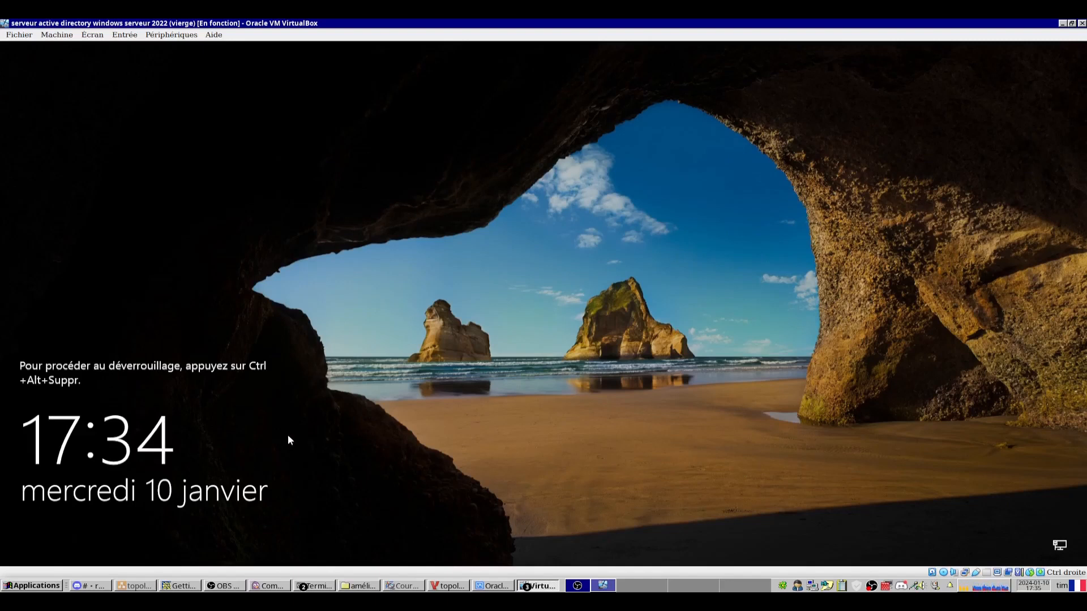
Unlock the Windows Server session by entering the account password.
key("ctrl+alt+Delete")
type("****")
key("Return")
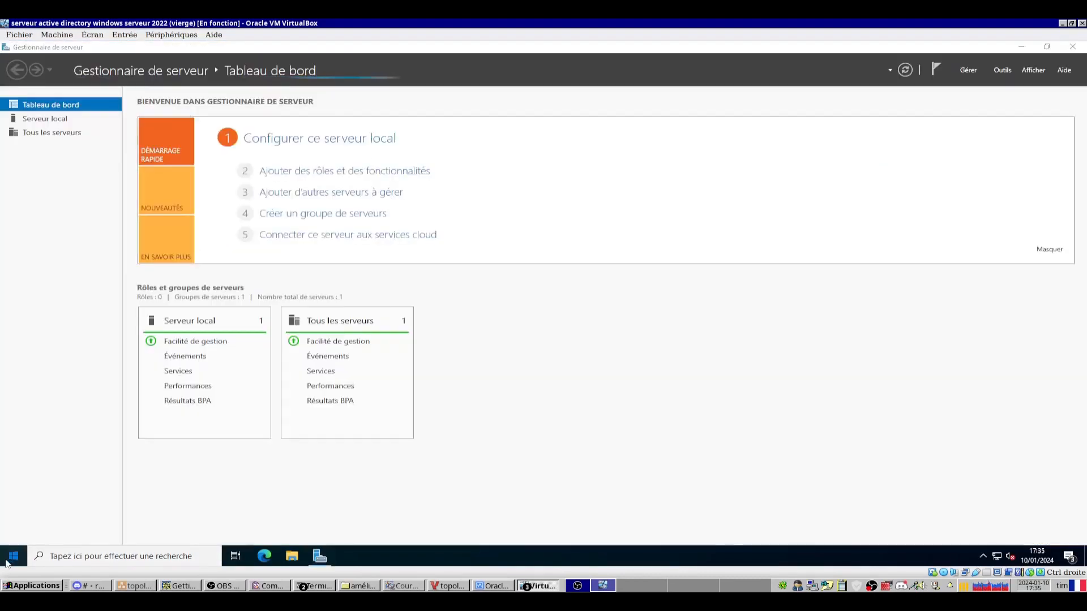
Check the password entry in the account sign-in options of Windows Settings, and close Settings.
left_click(14, 556)
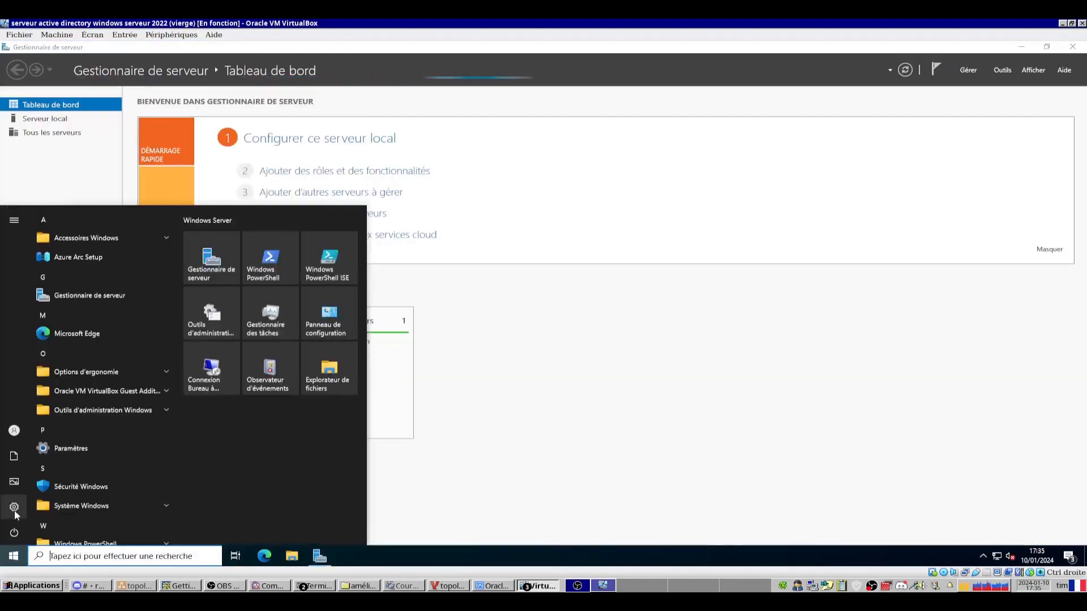
left_click(14, 507)
left_click(269, 243)
left_click(76, 195)
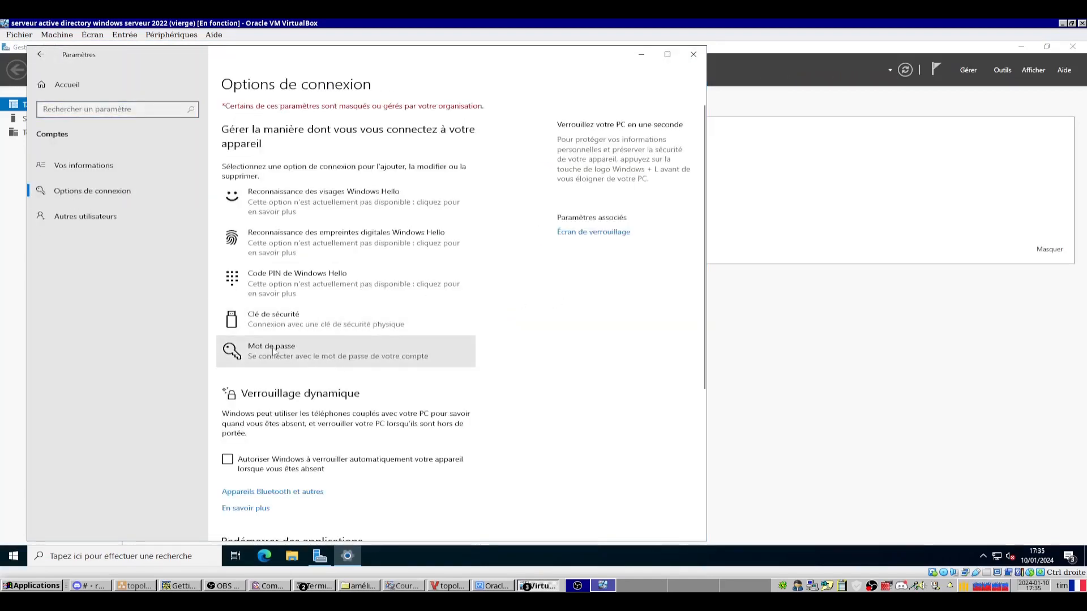
left_click(273, 350)
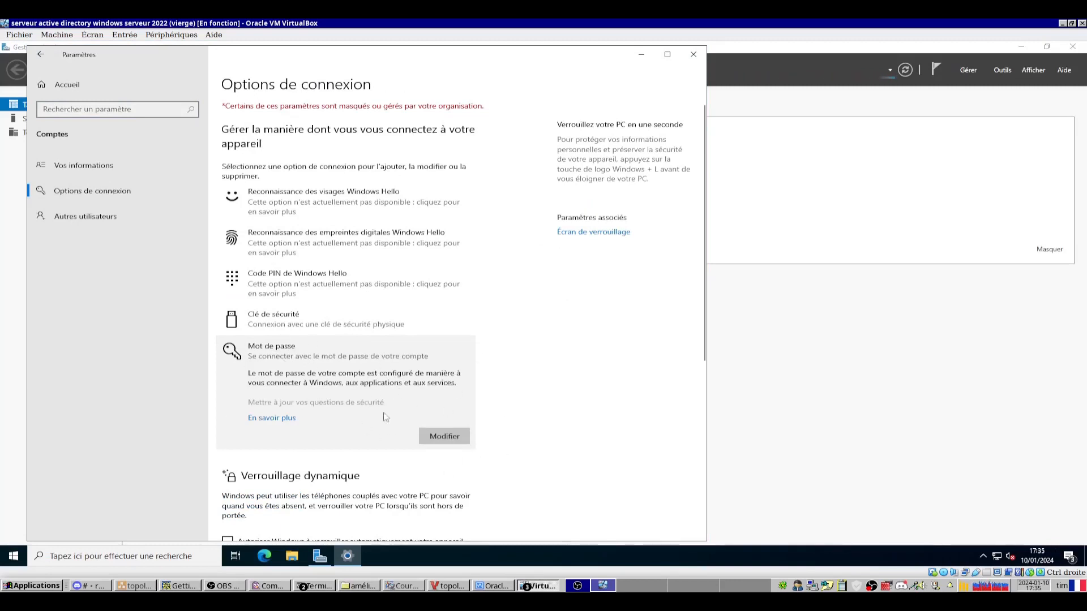
left_click(692, 55)
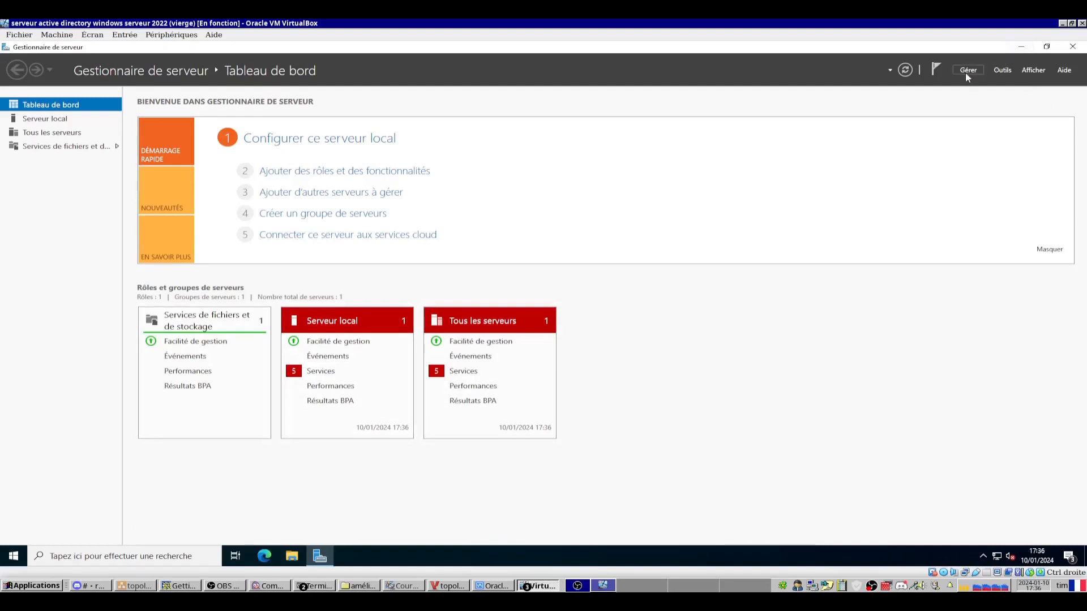
Start adding roles and features with a role-based installation on SERVEUR-AD from the server pool, up to the role selection.
left_click(965, 72)
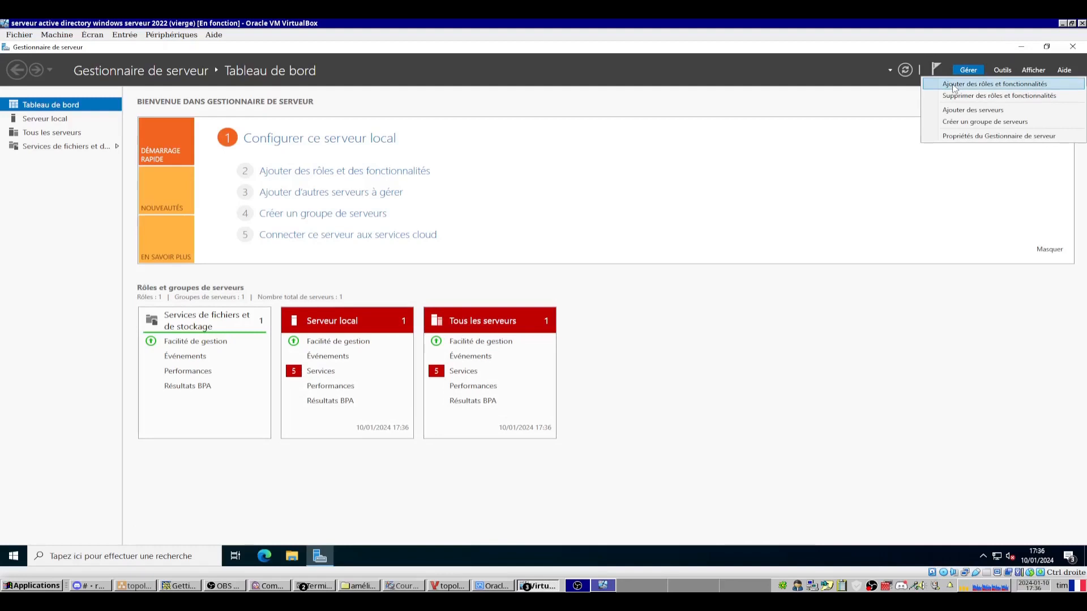
left_click(954, 86)
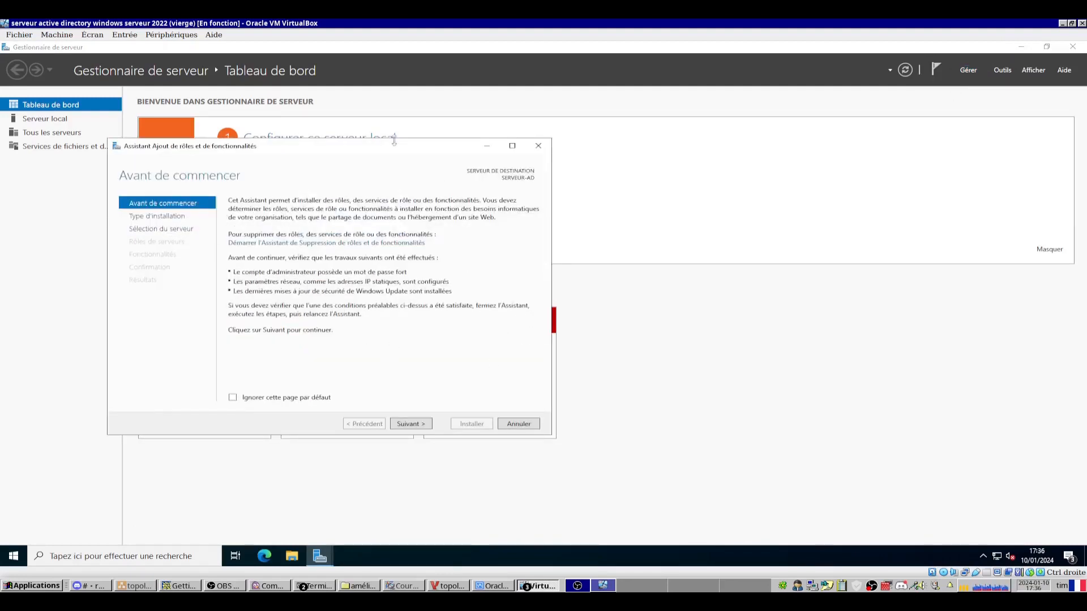
left_click(700, 505)
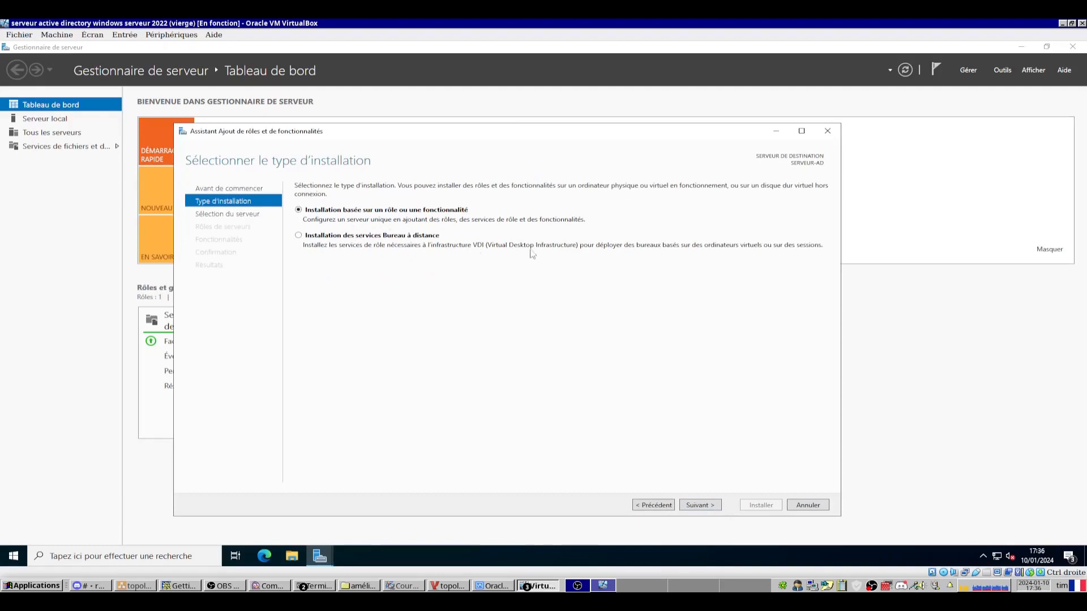
left_click(705, 506)
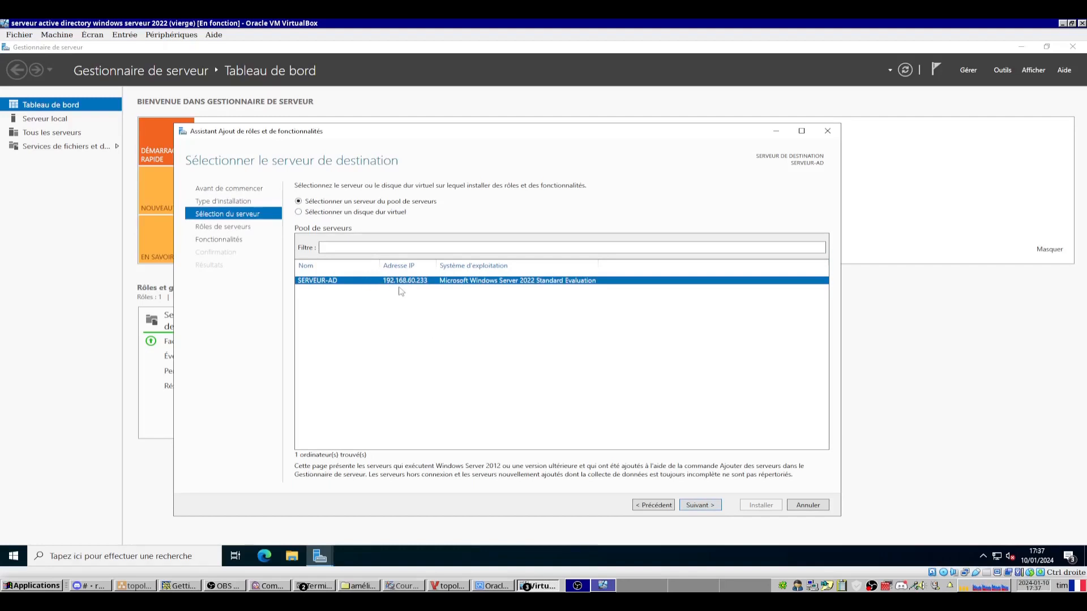
left_click(700, 505)
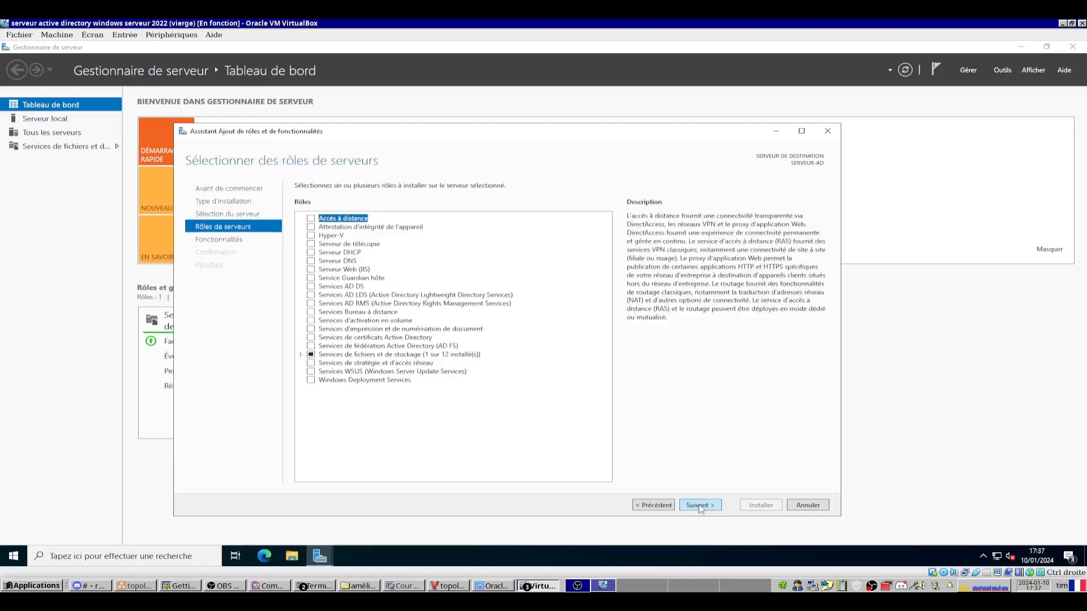
Select the Serveur DHCP, Serveur DNS and Services AD DS roles, including their required management tools.
left_click(312, 253)
key("Return")
left_click(311, 261)
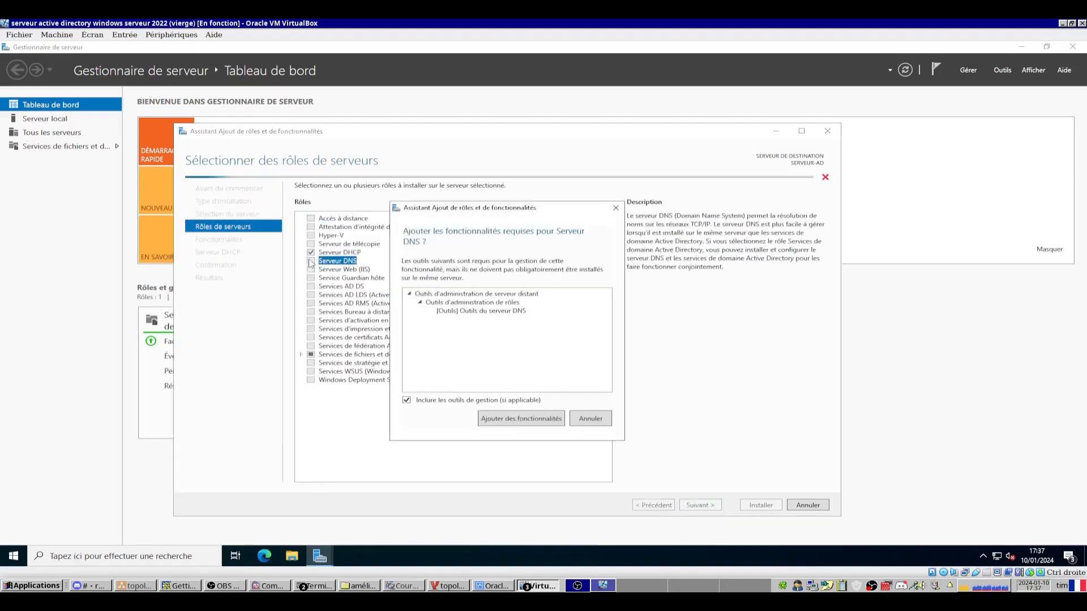
key("Return")
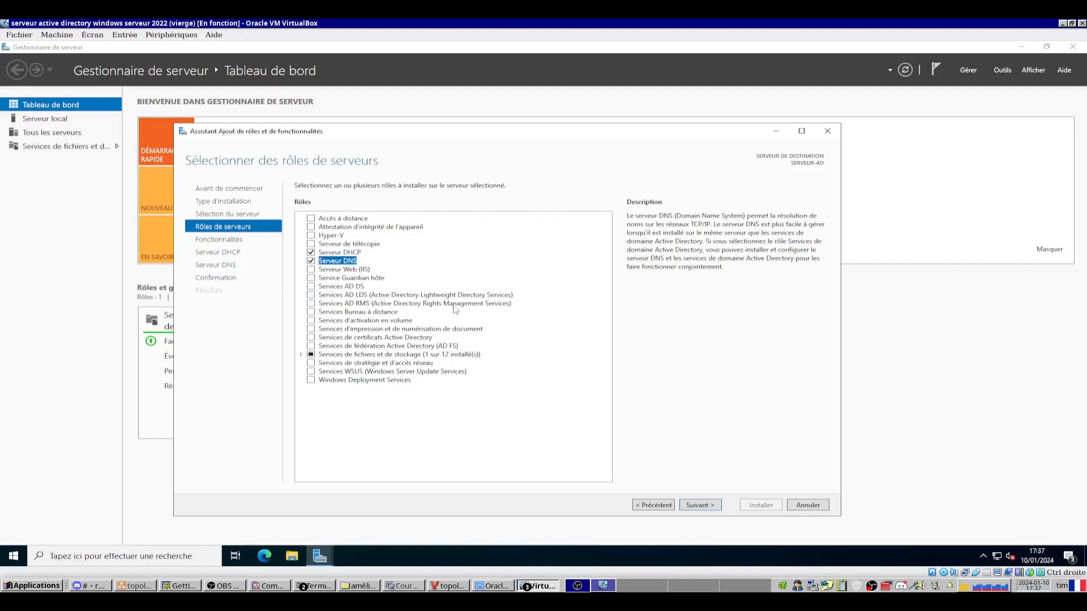
left_click(311, 287)
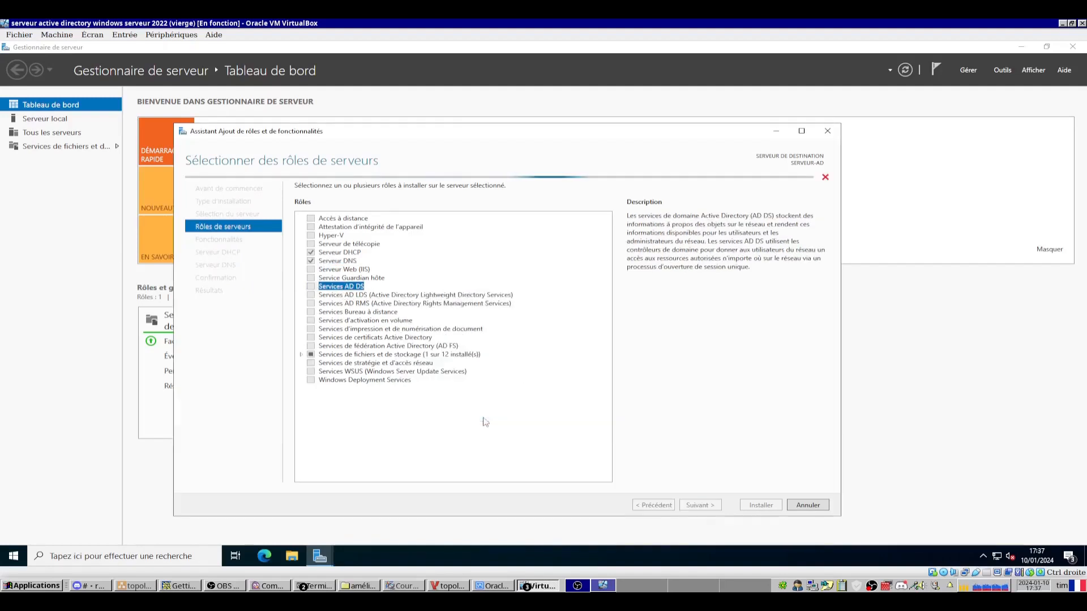
Review the list of optional features and continue with the preselected ones.
left_click(700, 505)
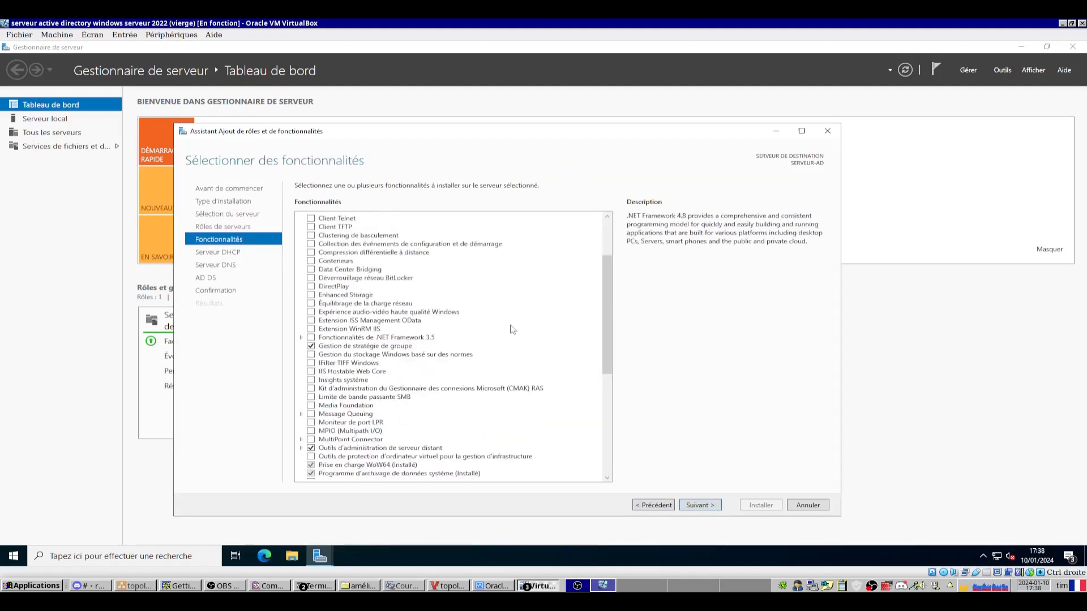
scroll(512, 329, "down", 4)
scroll(509, 330, "down", 5)
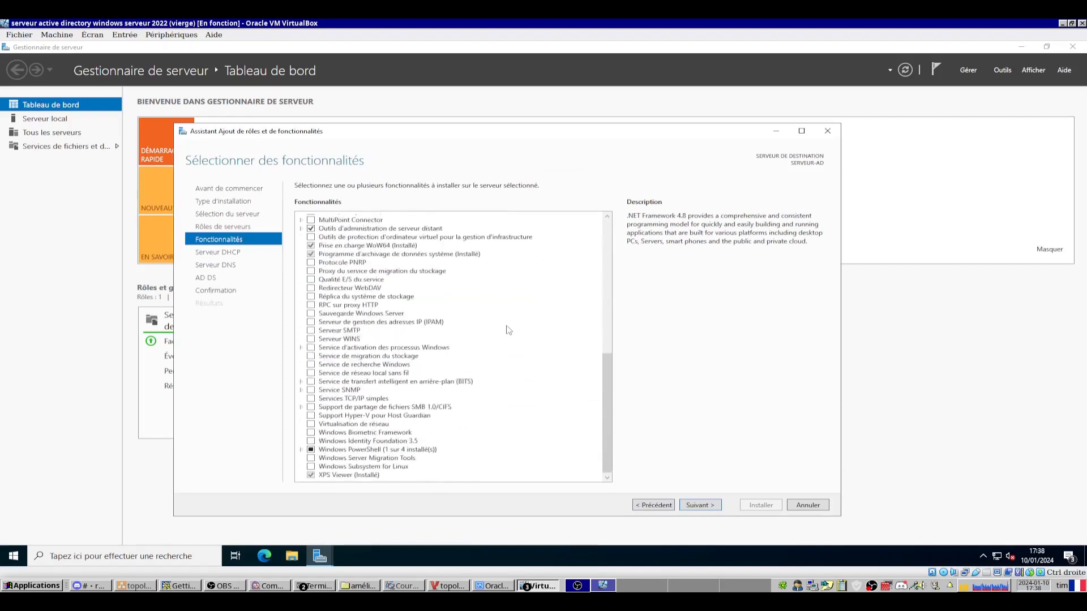
scroll(508, 330, "up", 3)
key("Return")
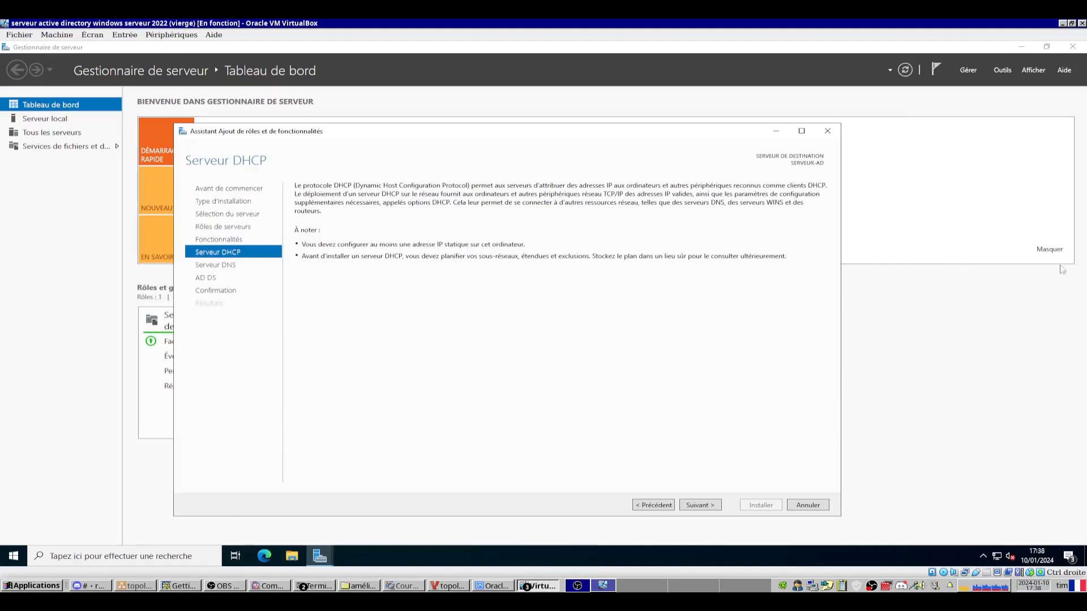
Go through the DHCP, DNS and AD DS information pages, install the selected roles, and close the wizard once installation finishes.
key("Return")
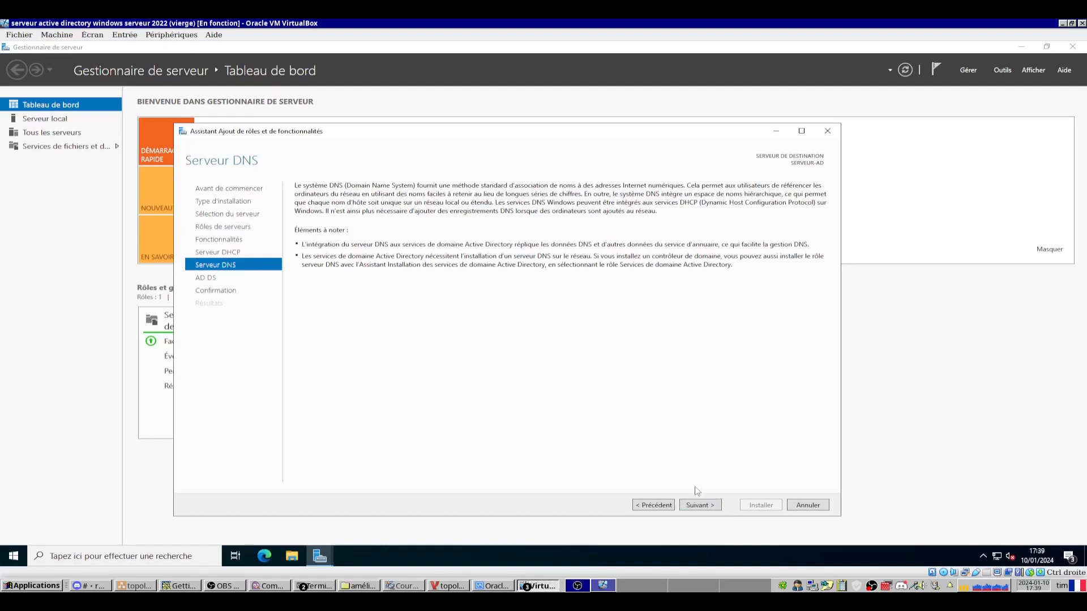
left_click(700, 506)
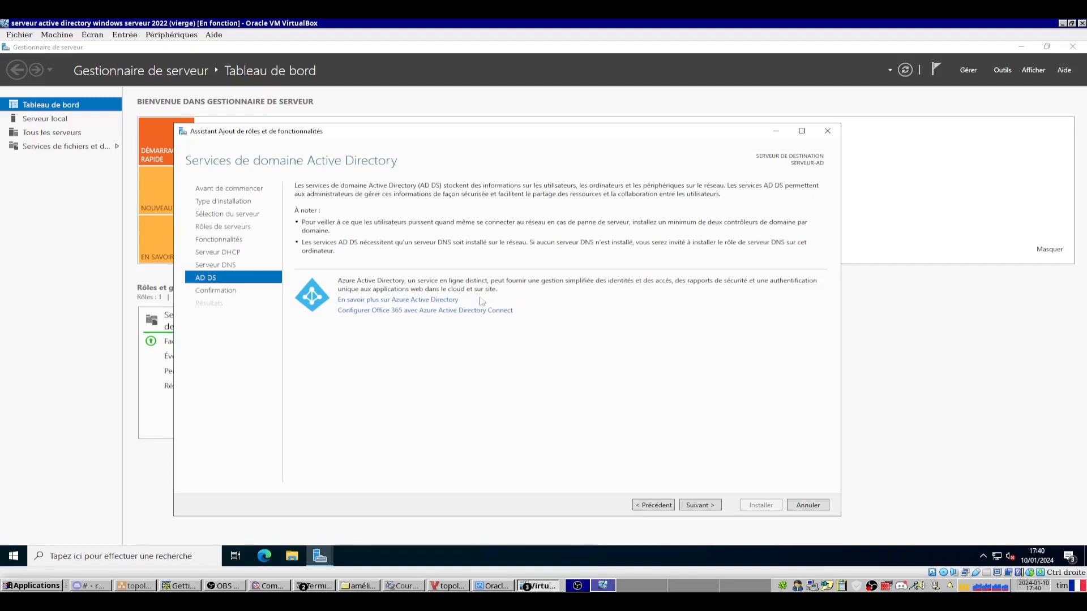
left_click(711, 508)
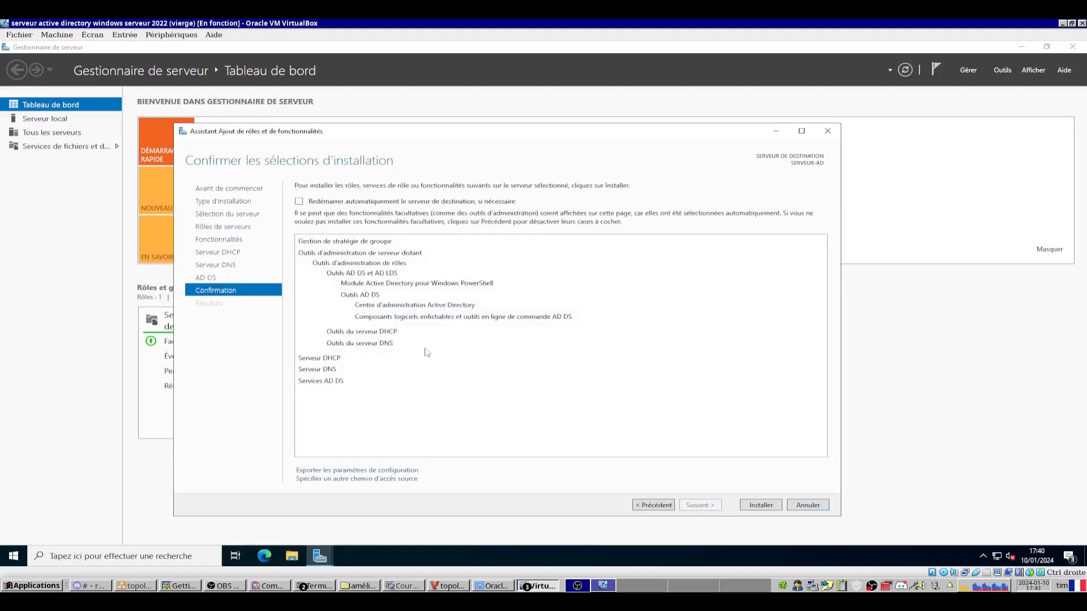
left_click(761, 505)
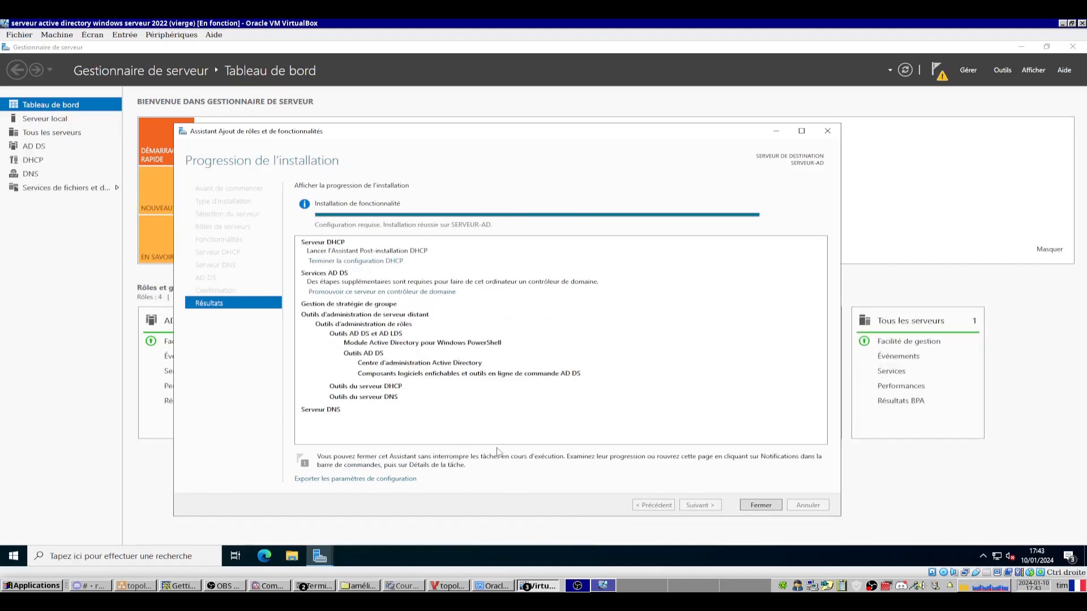
left_click(760, 505)
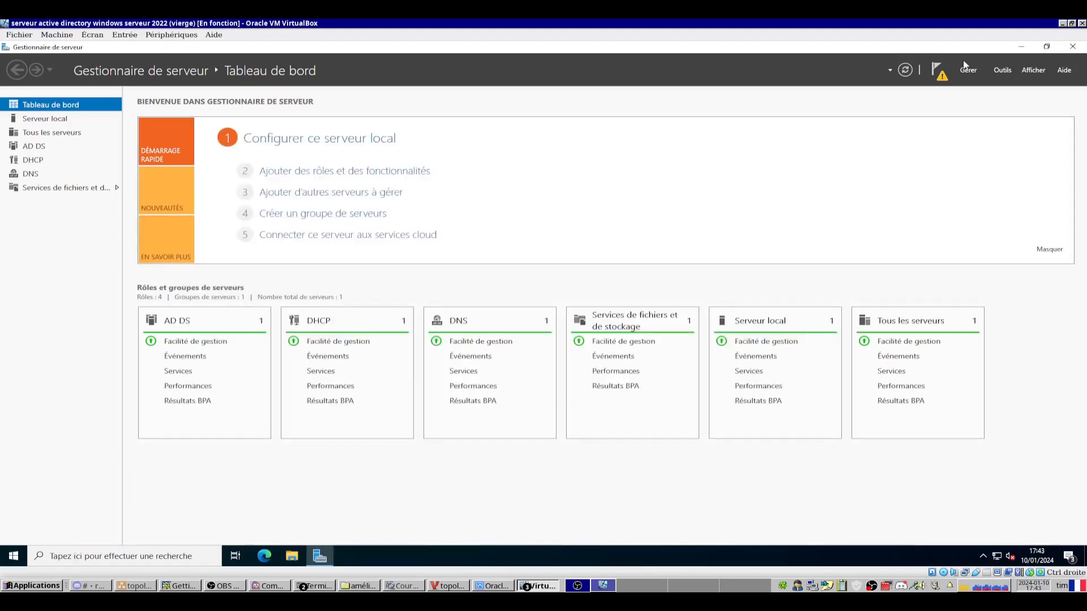
Start promoting the server to domain controller with a new forest, using the root domain name labodns.dom from the network topology diagram.
left_click(939, 71)
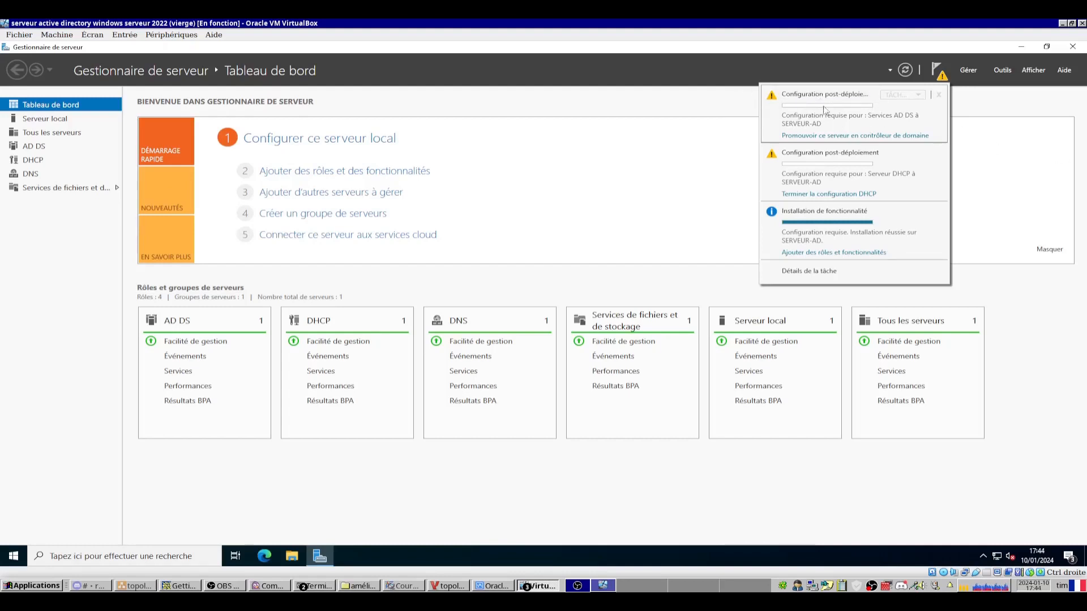
left_click(832, 137)
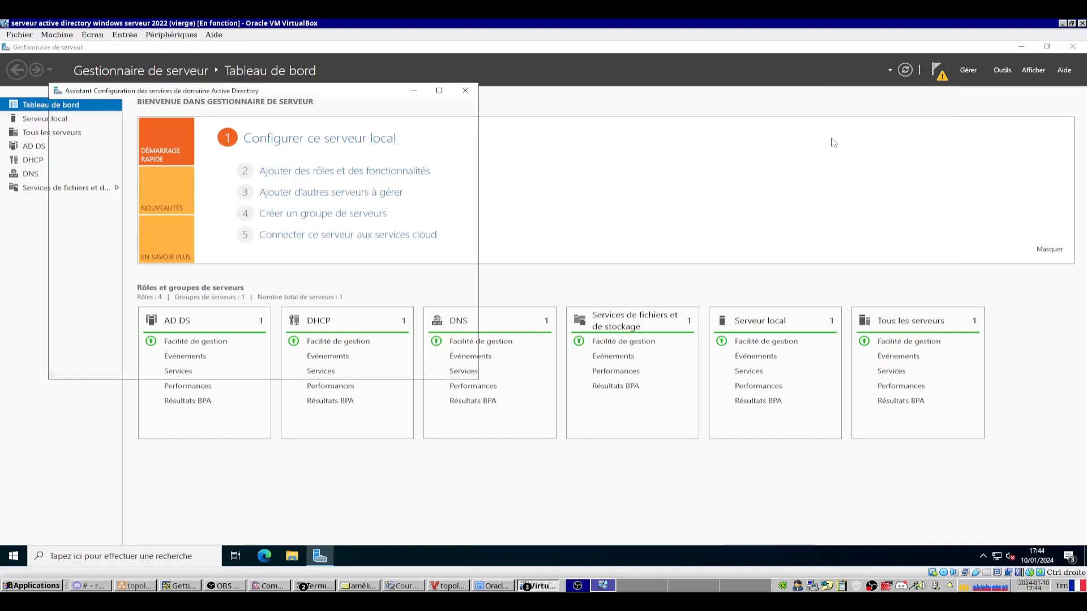
left_click(599, 230)
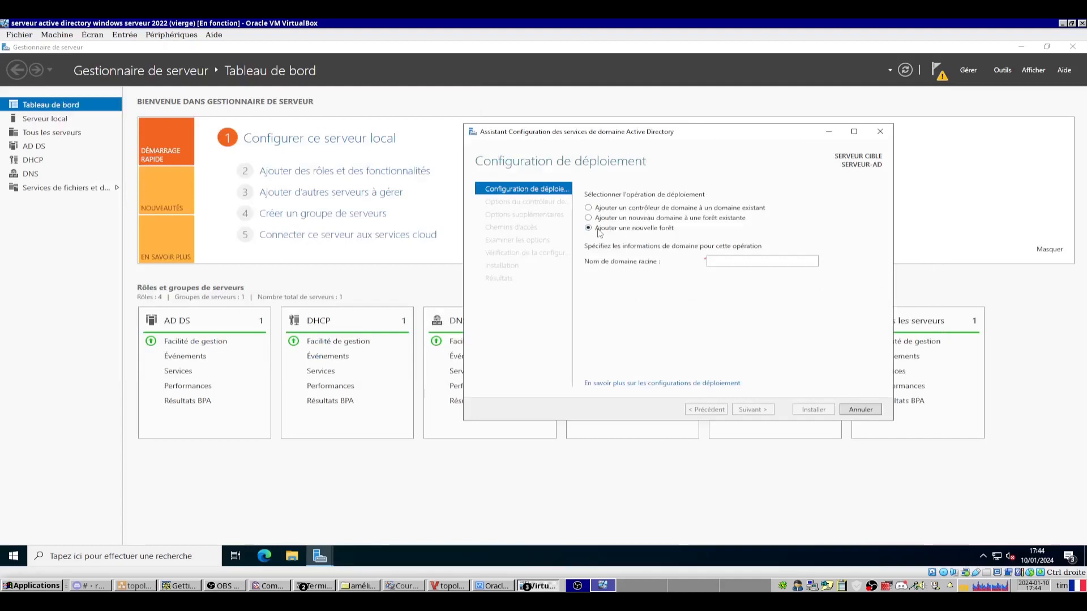
left_click(740, 261)
left_click(455, 587)
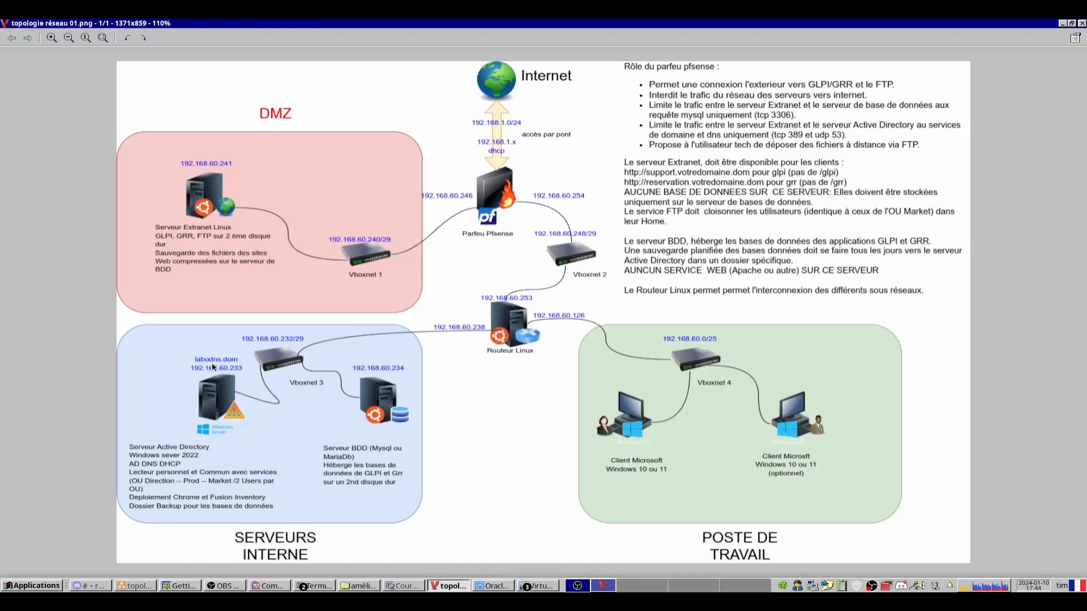
key("alt+Tab")
type("labodns.dom")
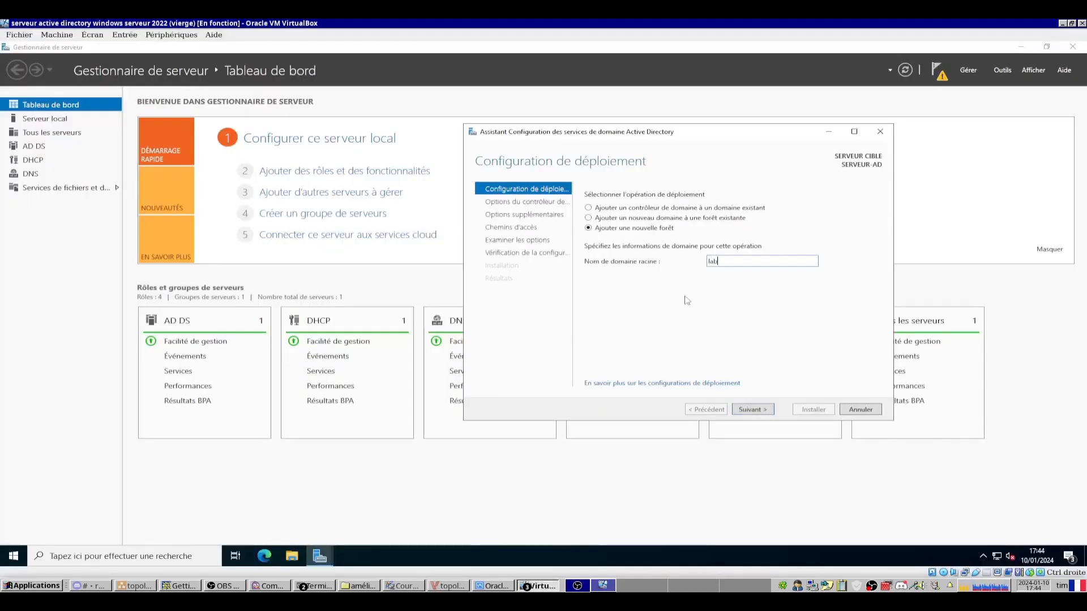
left_click(750, 411)
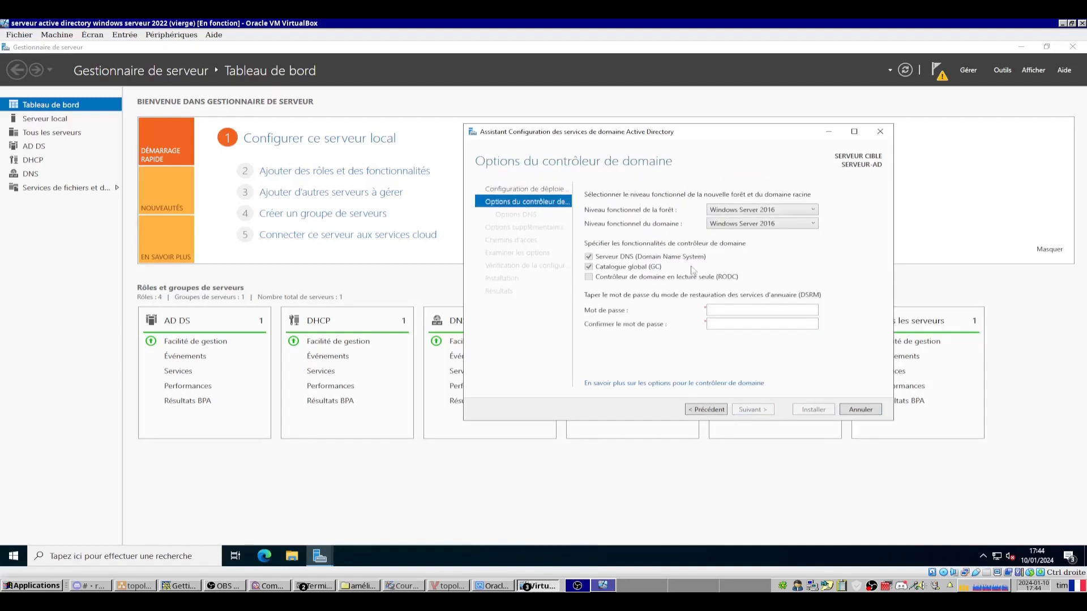
Choose Windows Server 2016 as the forest functional level and keep the same level for the domain.
left_click(793, 210)
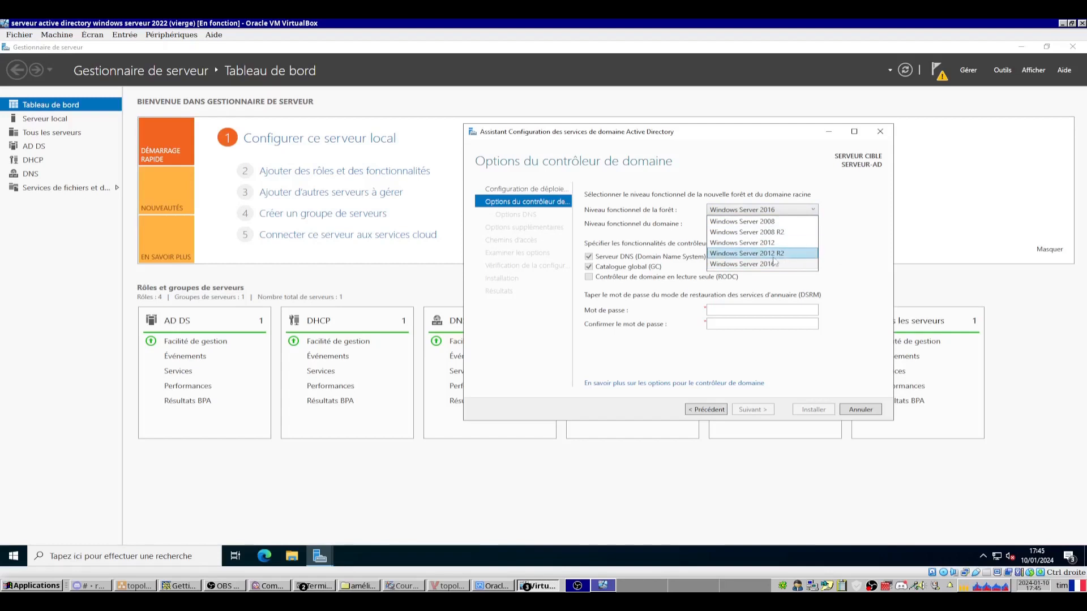
left_click(753, 265)
left_click(766, 227)
Enter and confirm the directory services restore mode (DSRM) password, and continue to the DNS options.
left_click(794, 308)
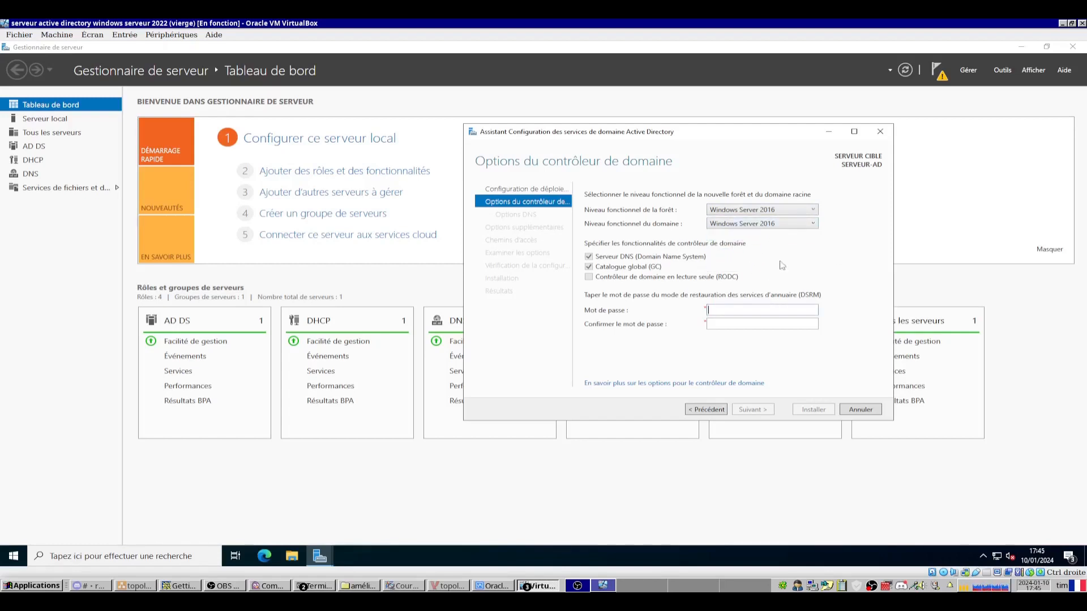
key("ctrl+v")
key("Tab")
key("ctrl+v")
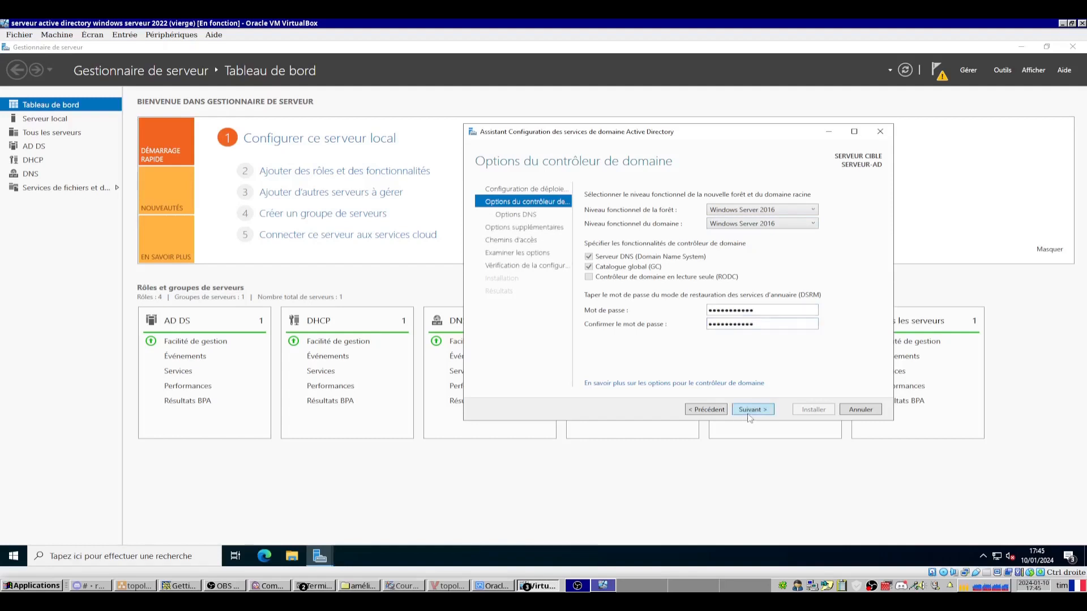
left_click(751, 410)
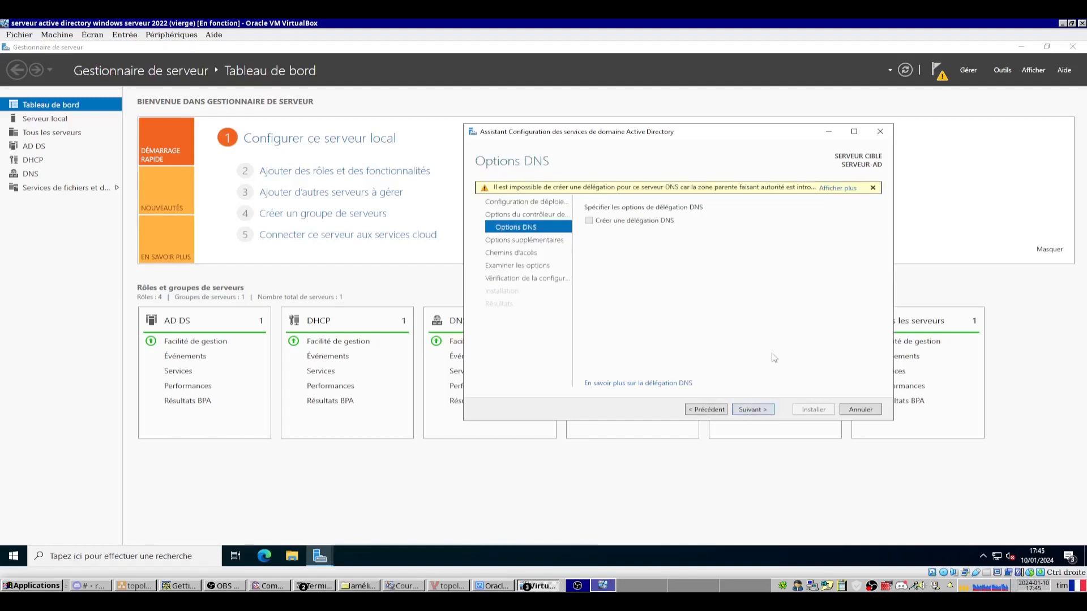
Accept the default DNS options, NetBIOS name and AD DS folder paths, and run the prerequisites check.
left_click(753, 411)
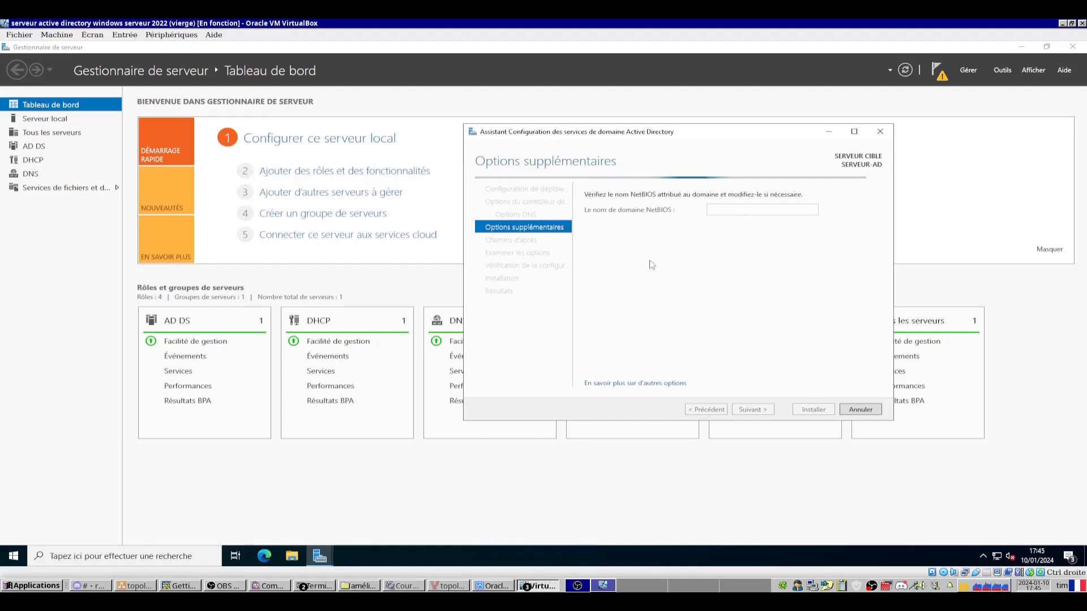
left_click(743, 409)
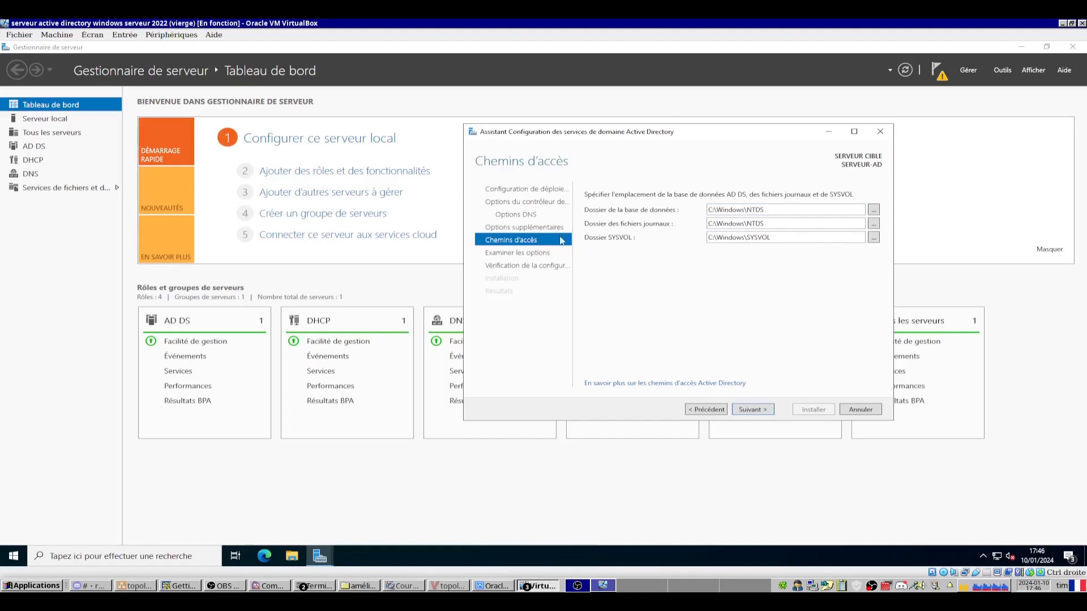
left_click(761, 411)
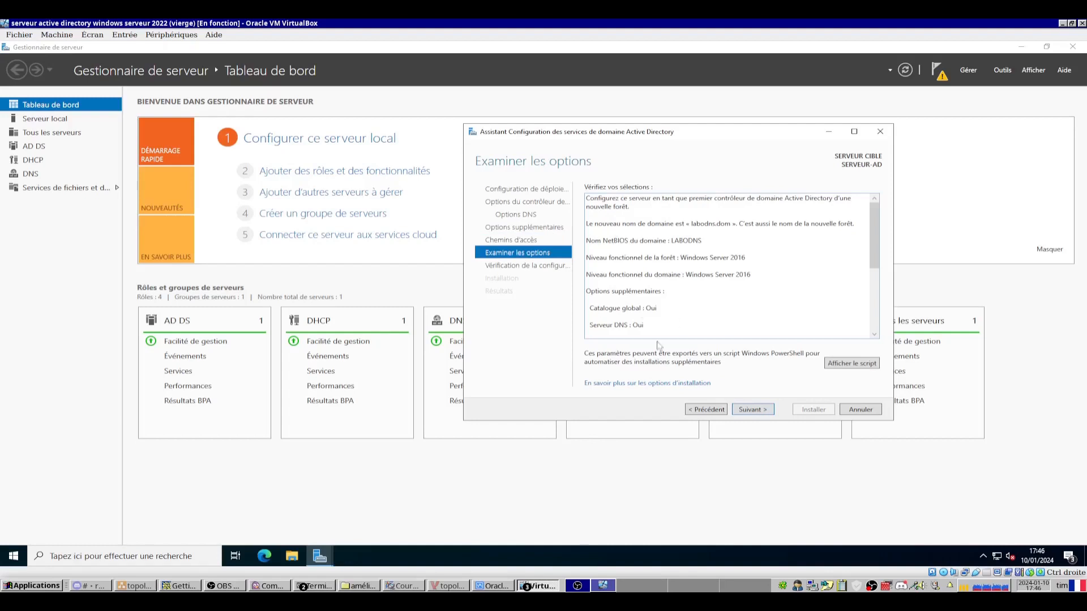
left_click(748, 410)
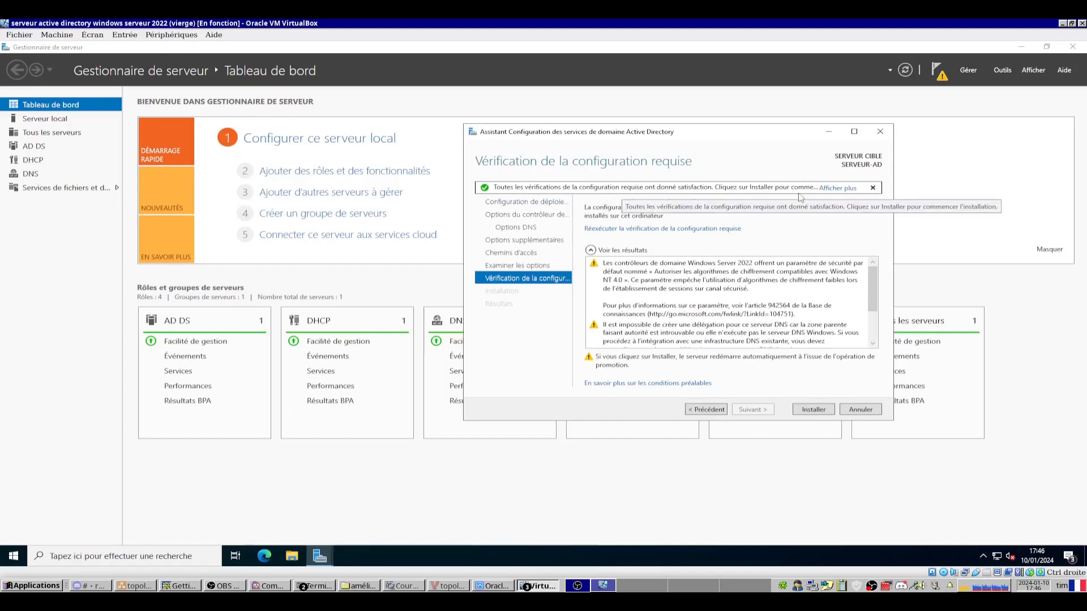
Review the prerequisites check results, install the domain controller configuration and acknowledge the sign-out notice for the server restart.
left_click(833, 187)
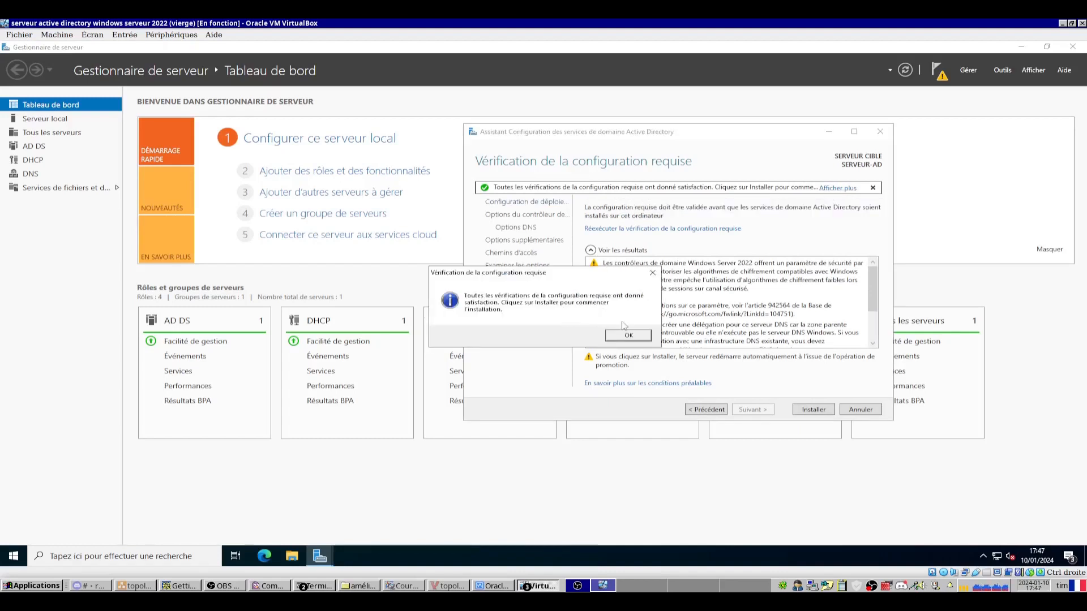
left_click(627, 335)
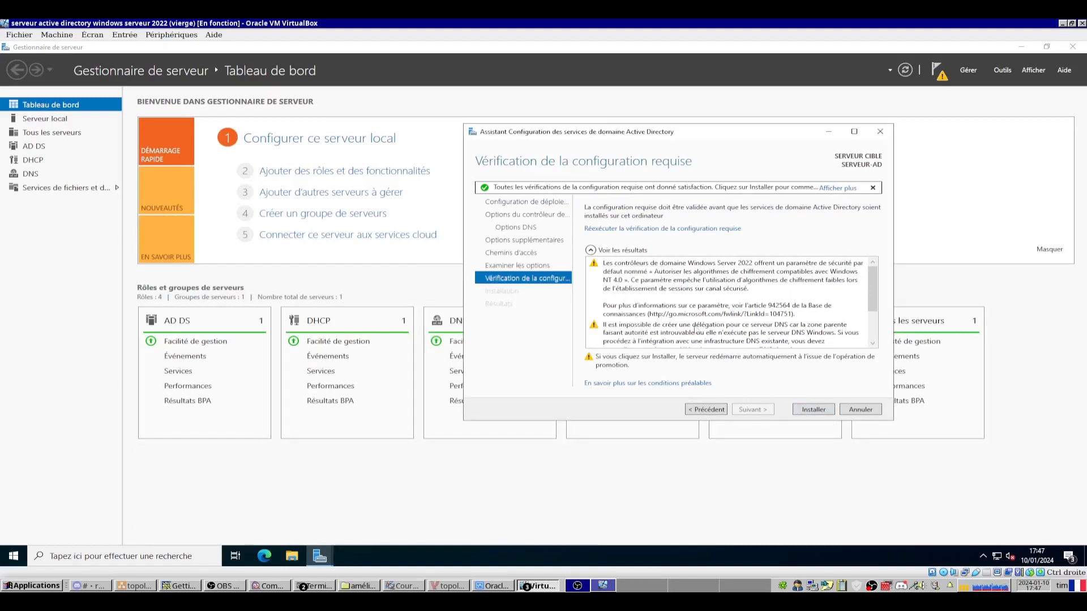
scroll(695, 326, "down", 2)
scroll(702, 312, "up", 1)
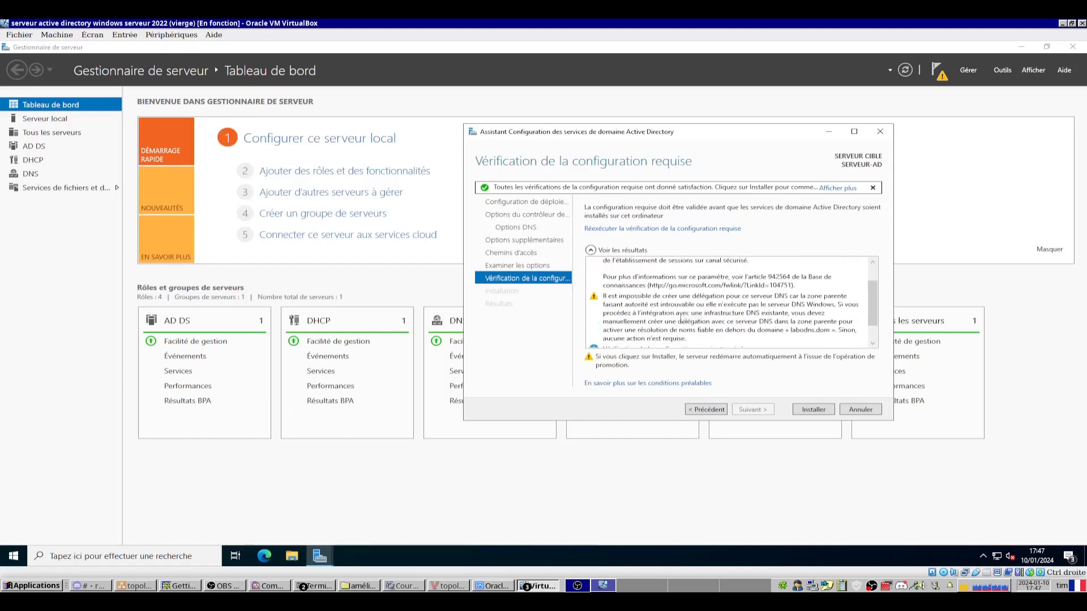
scroll(683, 318, "up", 2)
scroll(617, 326, "down", 3)
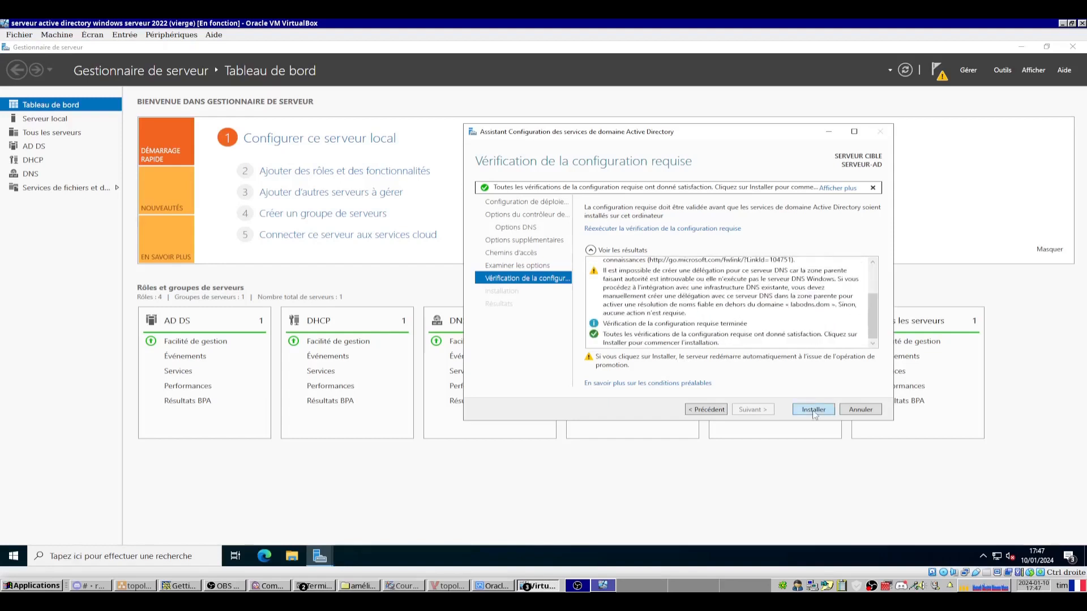
left_click(814, 409)
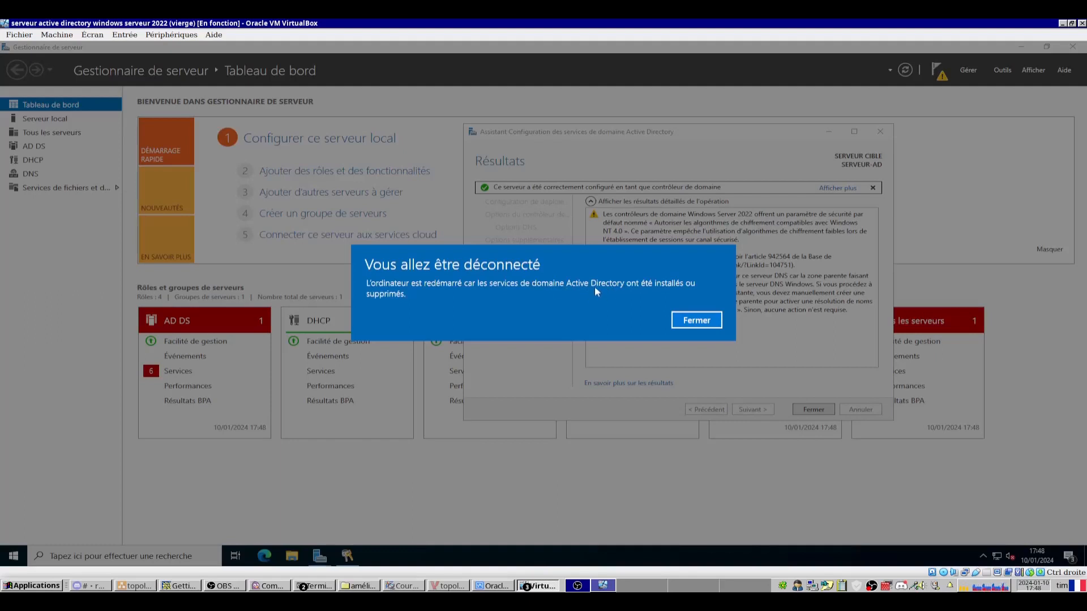
left_click(692, 317)
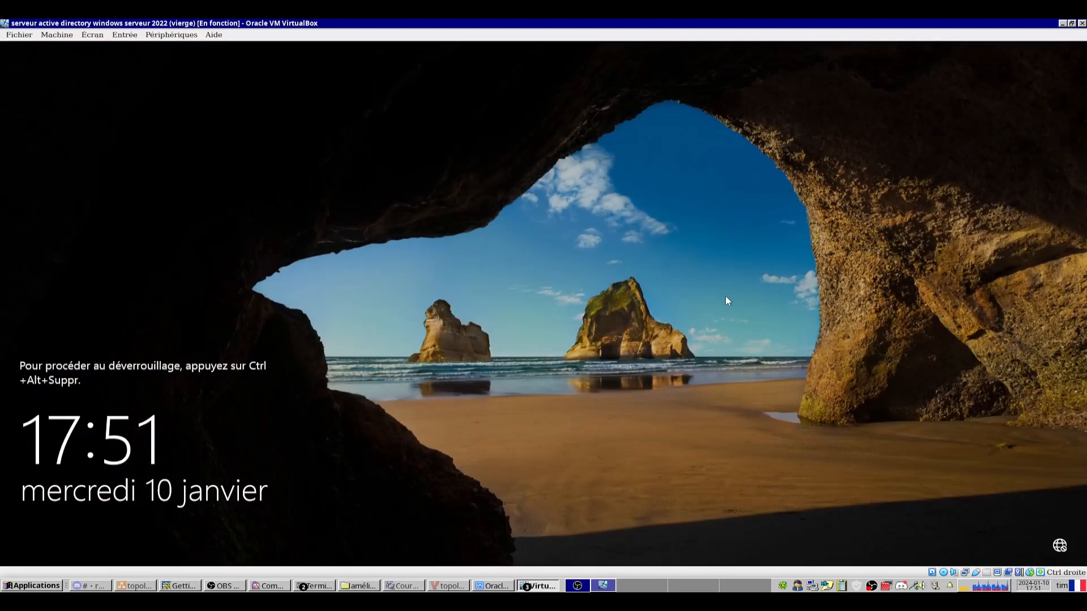
Unlock the restarted server and sign in as LABODNS\Administrateur with the account password.
key("ctrl+alt+Delete")
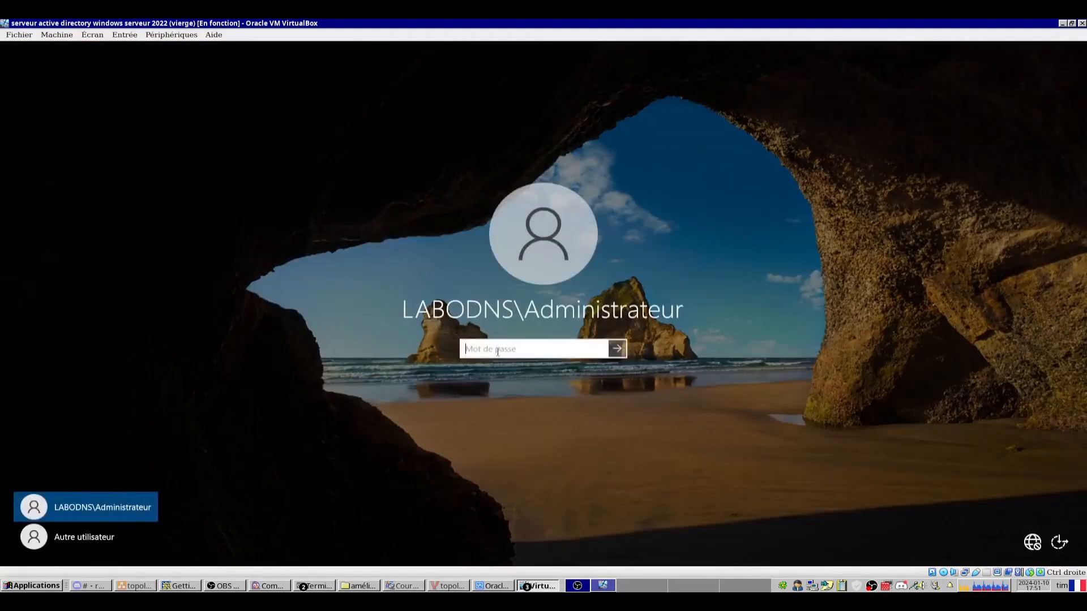
type("•••••••••••")
key("Return")
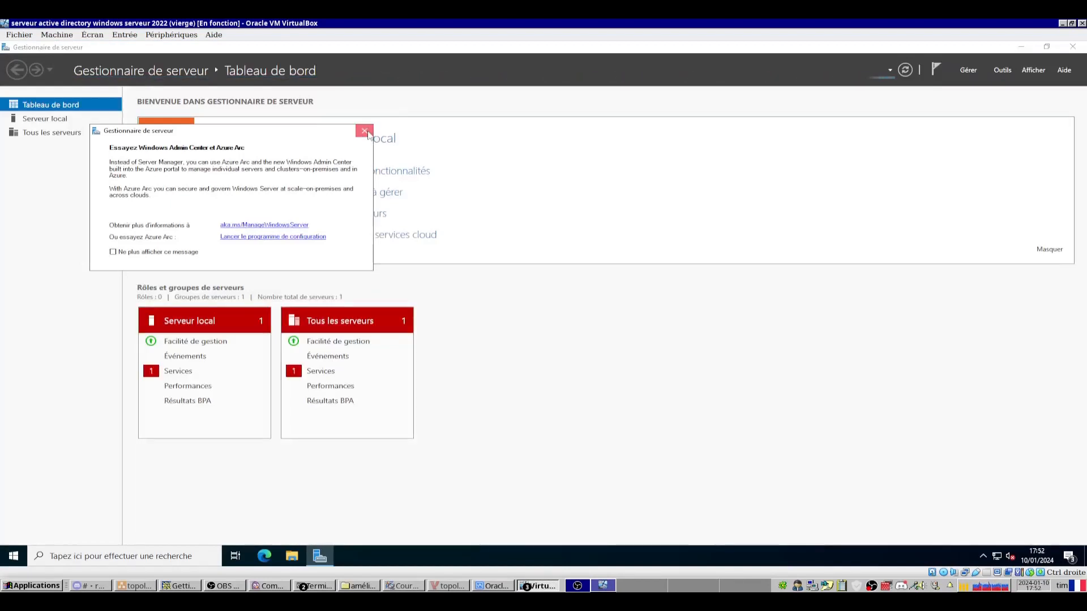
Dismiss the Windows Admin Center and Azure Arc message and check the pending post-deployment configuration notifications.
left_click(365, 131)
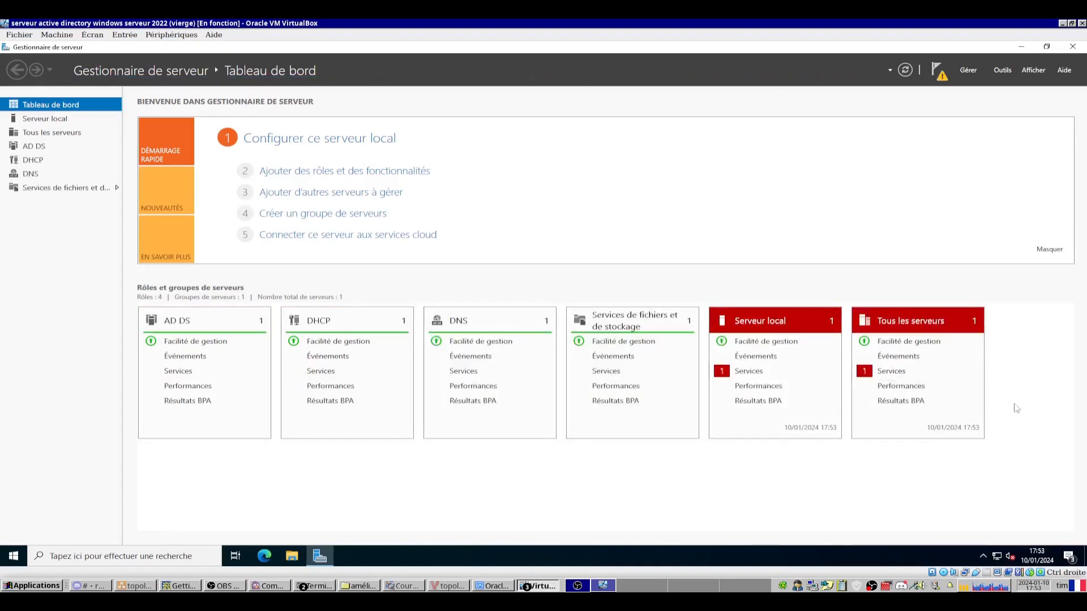
left_click(938, 73)
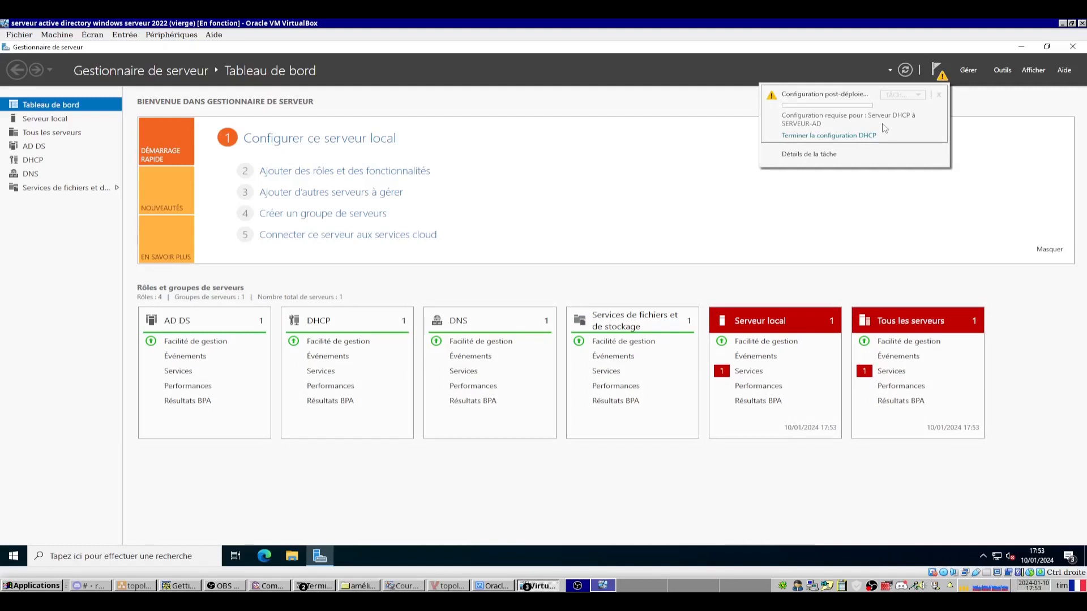
left_click(598, 229)
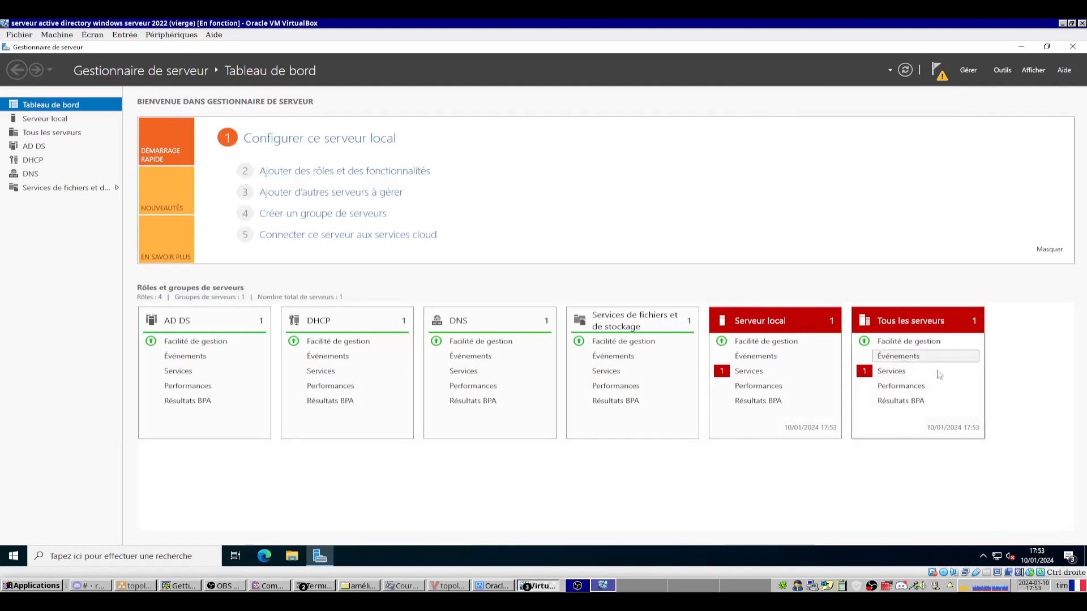